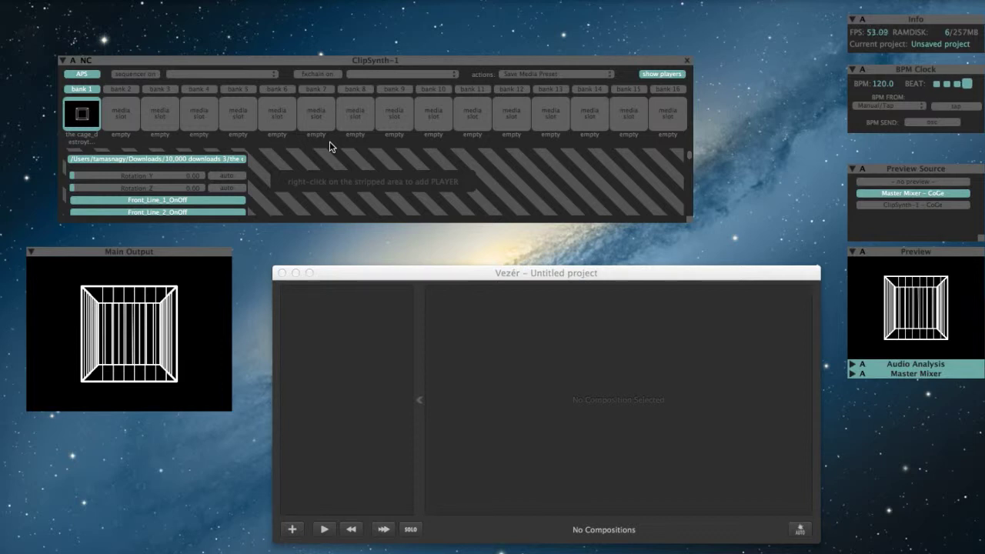
- Preview the cage clip spinning in CoGe, then add Composition 1 with an OSC Value track in Vezér
left_click(87, 118)
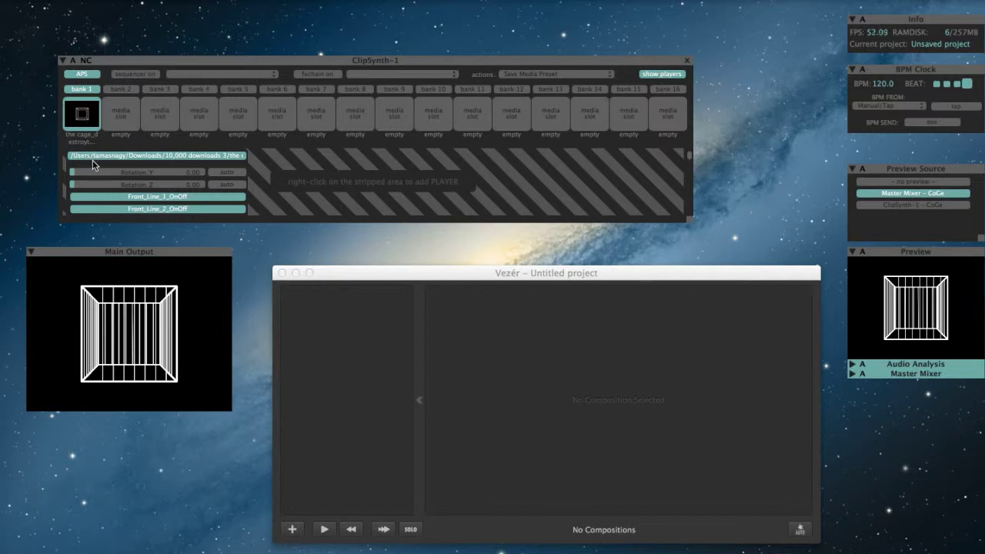
mouse_move(84, 169)
left_mouse_down()
mouse_move(154, 169)
mouse_move(63, 169)
mouse_move(137, 184)
mouse_move(91, 183)
mouse_move(71, 171)
mouse_move(170, 187)
mouse_move(71, 184)
mouse_move(155, 172)
mouse_move(70, 172)
left_mouse_up()
left_click(341, 326)
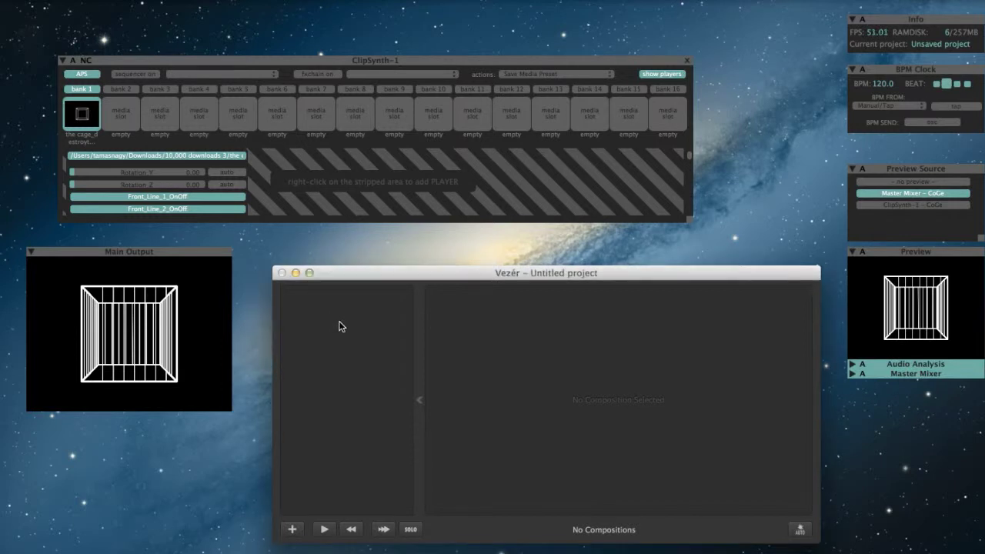
left_click(293, 529)
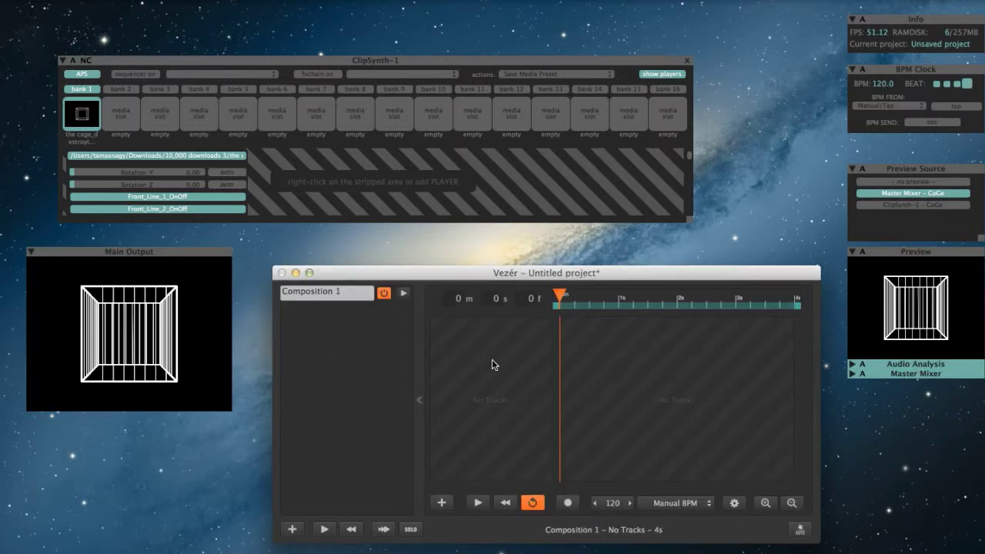
left_click(443, 503)
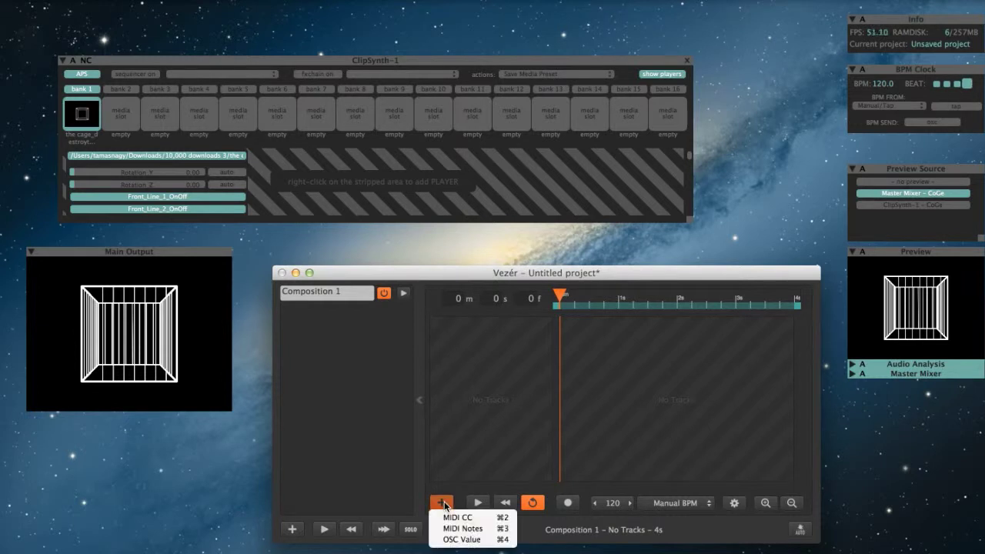
left_click(457, 541)
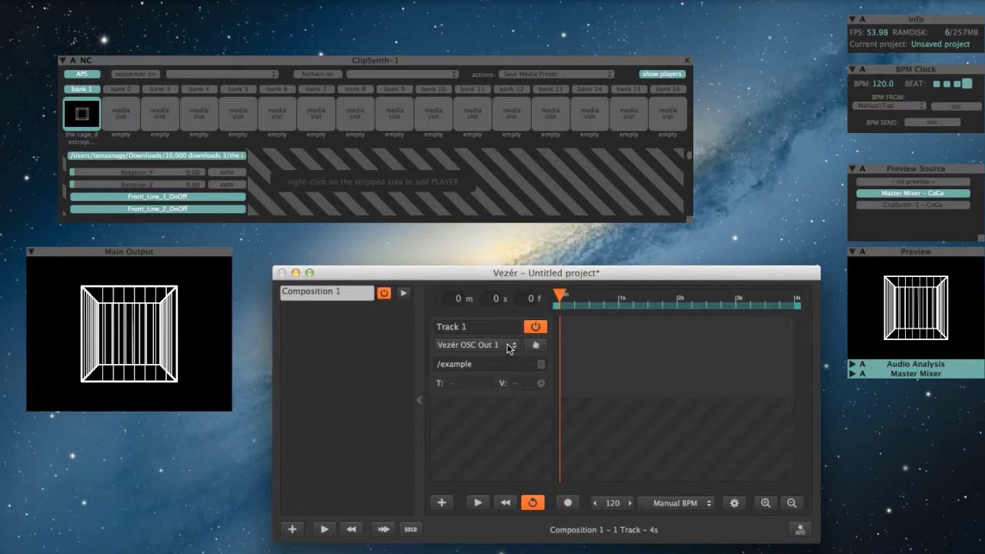
- Send Track 1 to CoGe OSC Input and change its address from /example to /rotation
left_click(508, 348)
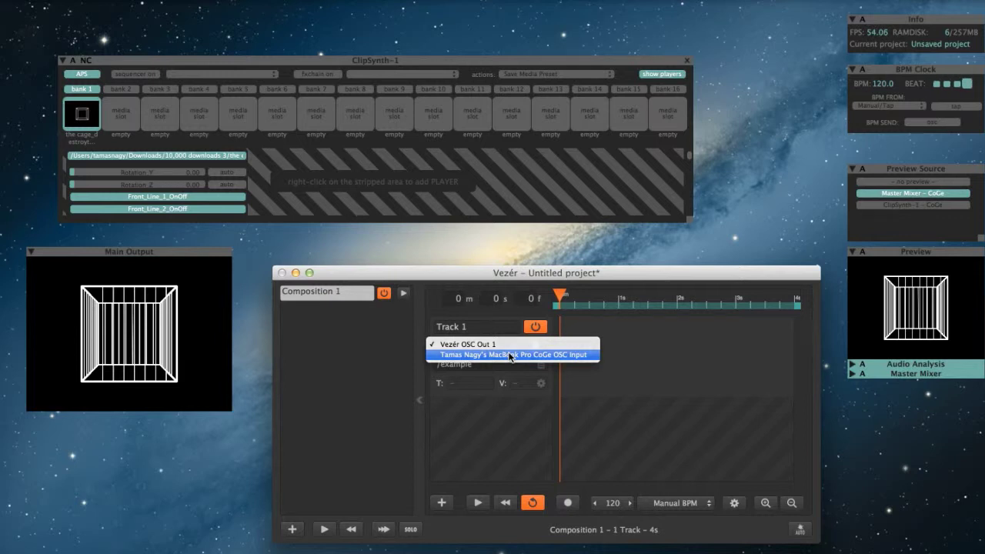
left_click(510, 354)
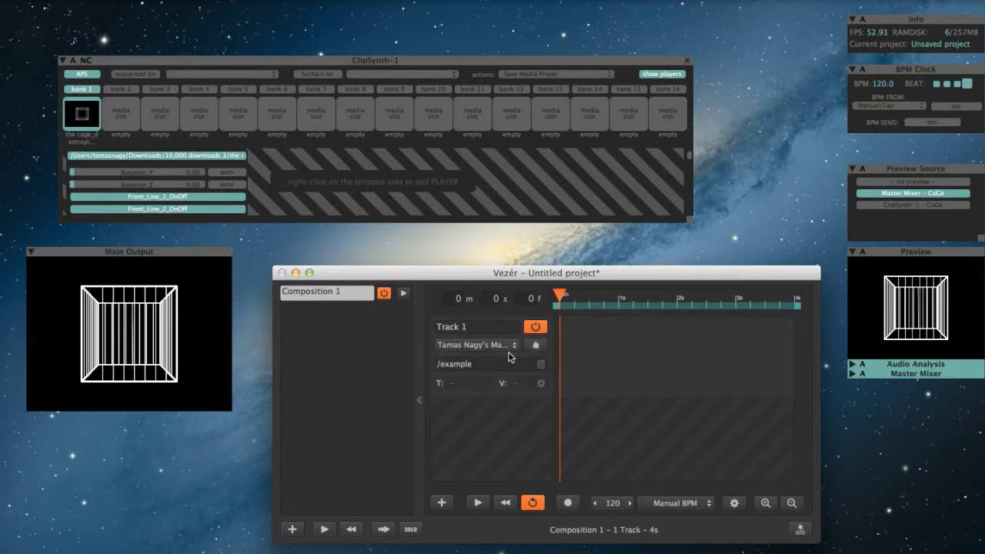
double_click(480, 364)
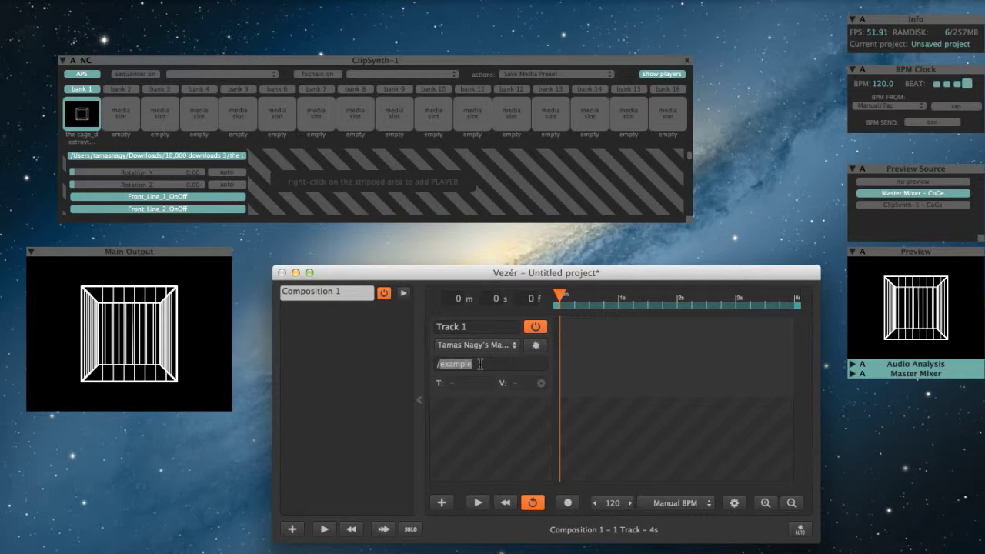
type("/rotation")
key("Return")
left_click(327, 197)
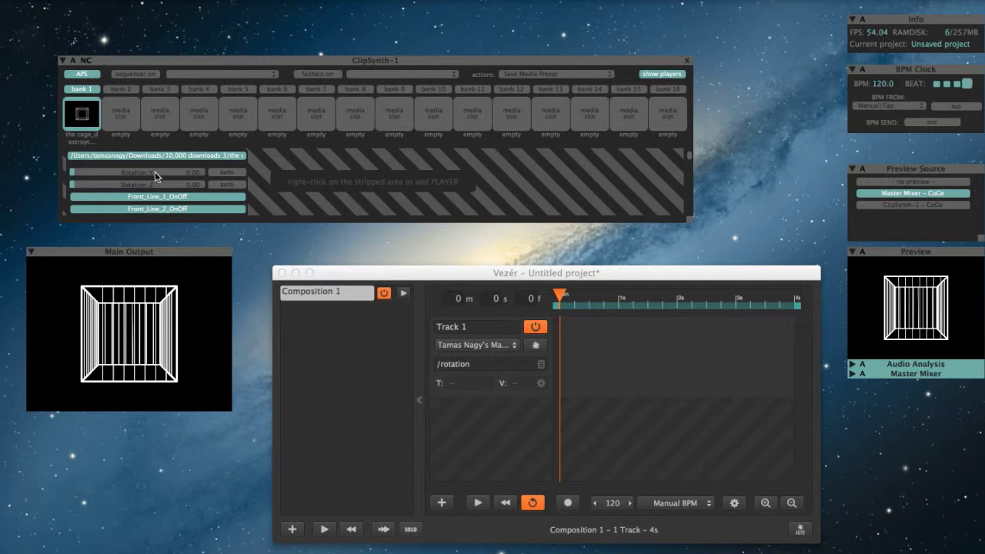
- Map both CoGe's Rotation_Y and Rotation_Z sliders to the OSC address /rotation
right_click(155, 175)
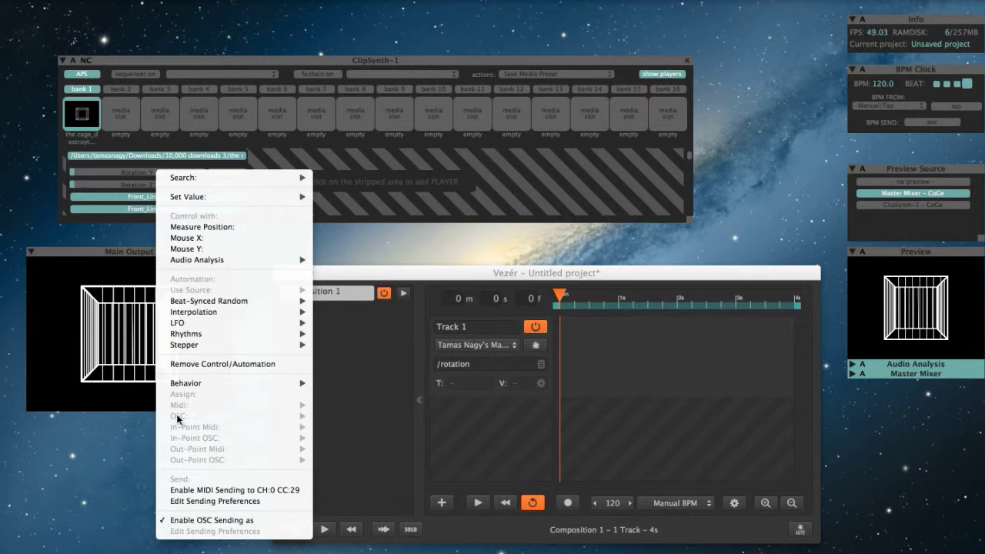
left_click(539, 431)
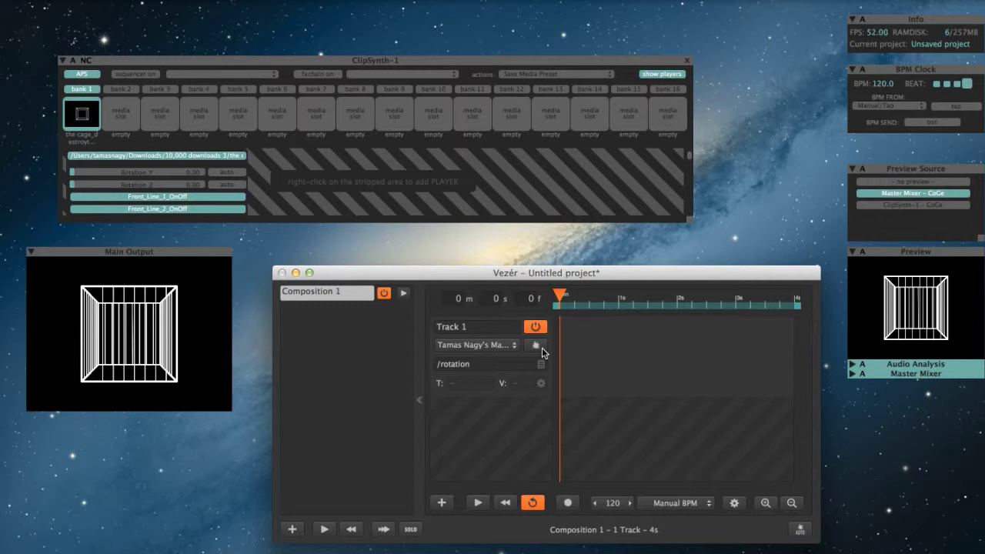
right_click(160, 172)
mouse_move(231, 417)
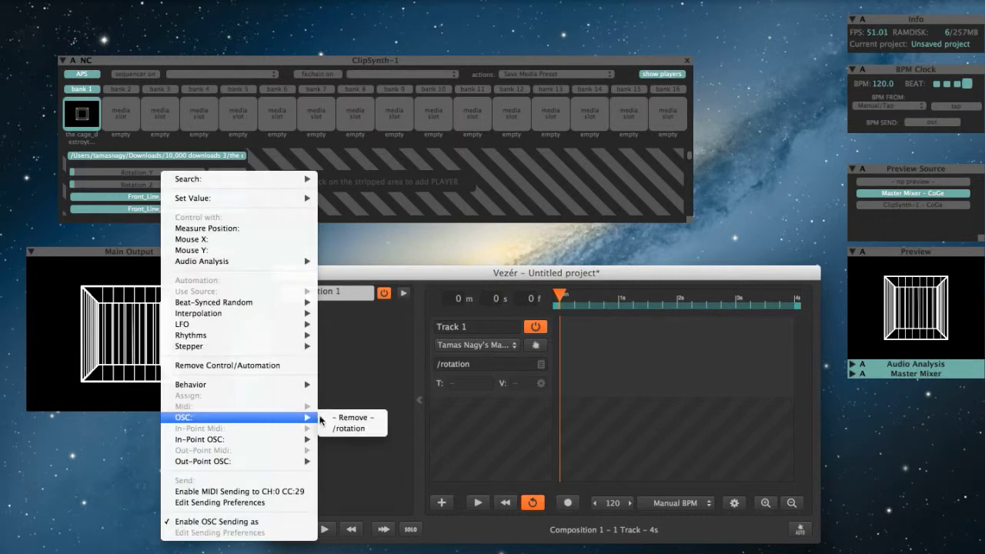
left_click(337, 429)
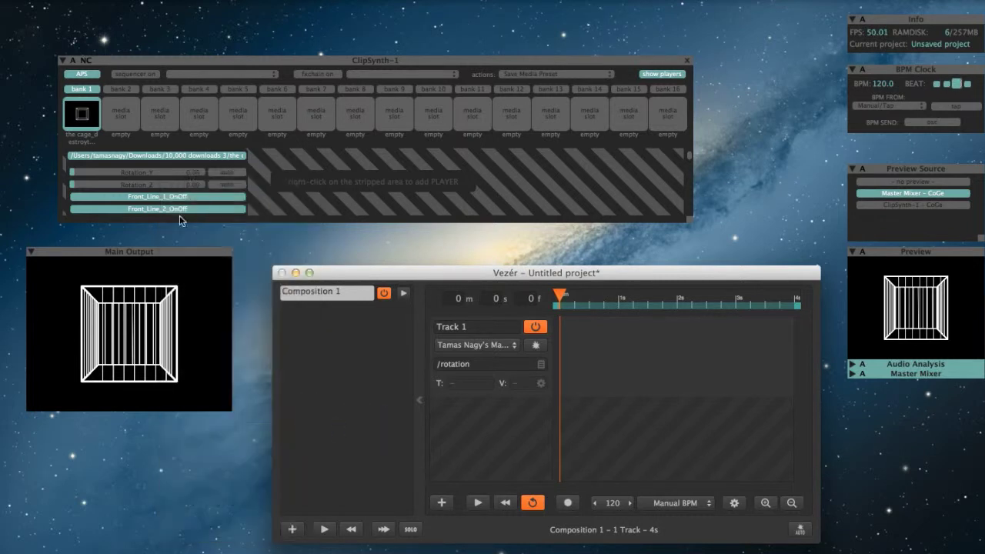
right_click(144, 183)
mouse_move(215, 427)
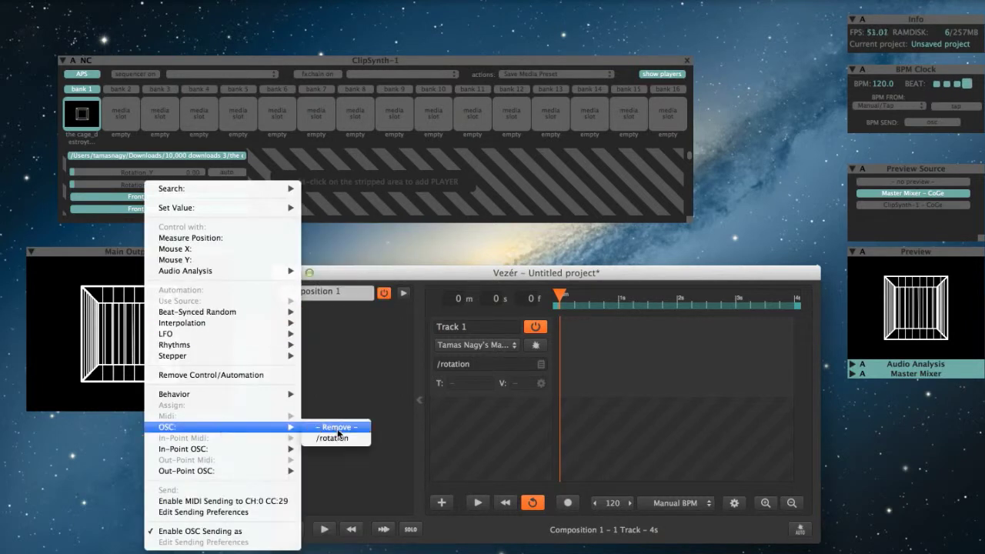
left_click(345, 440)
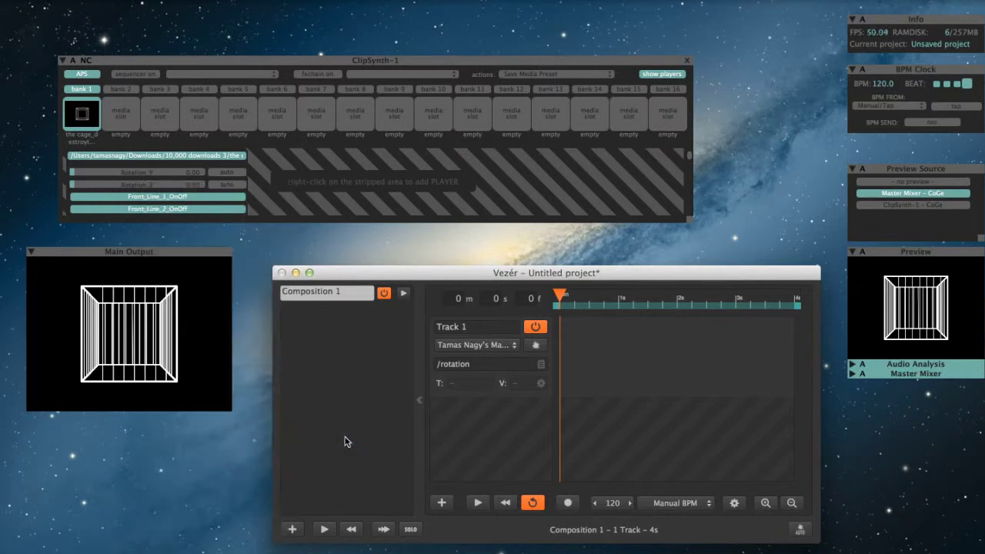
- Key Track 1 with a low start and a raised end keyframe, then play to spin the cage
left_click(581, 383)
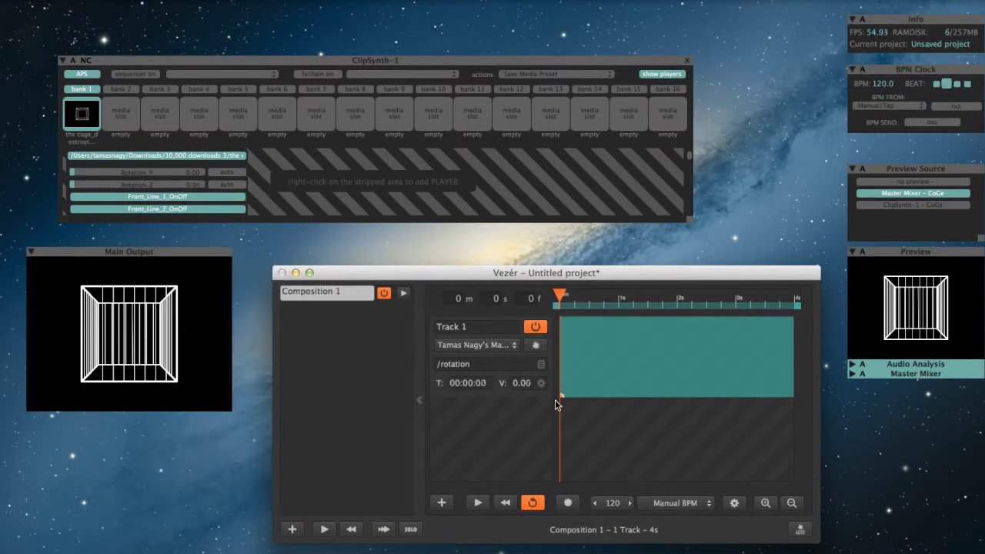
left_click(692, 367)
left_click_drag(693, 368, 815, 307)
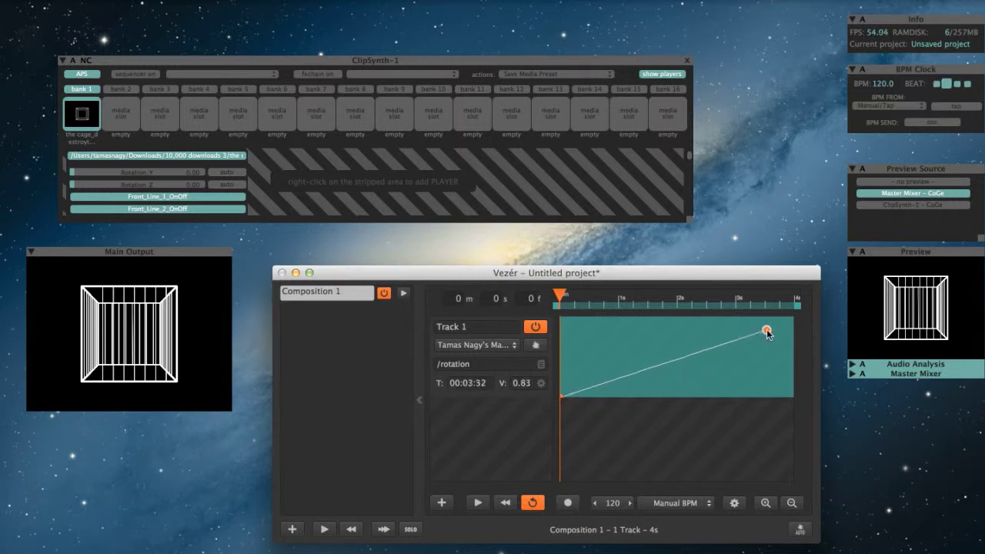
left_click(649, 443)
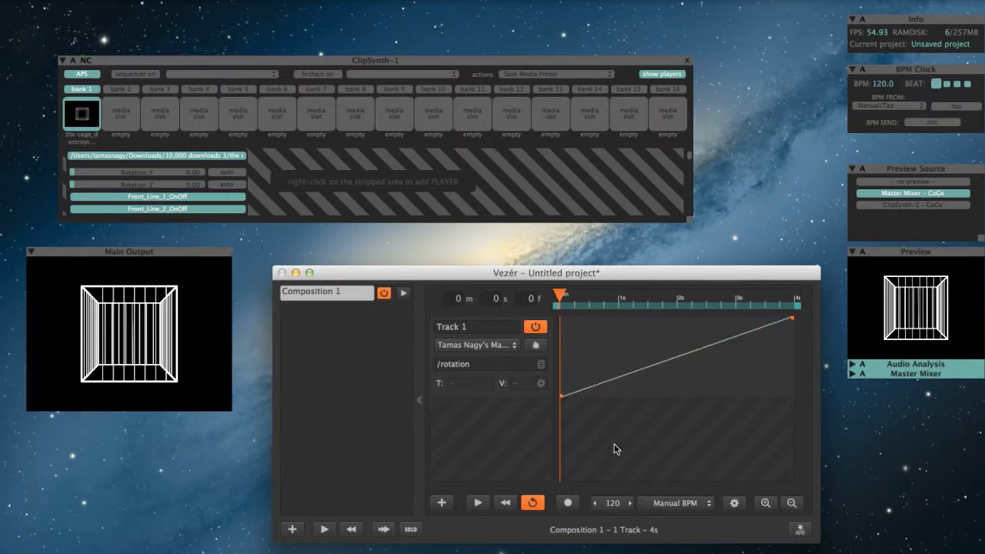
left_click(478, 504)
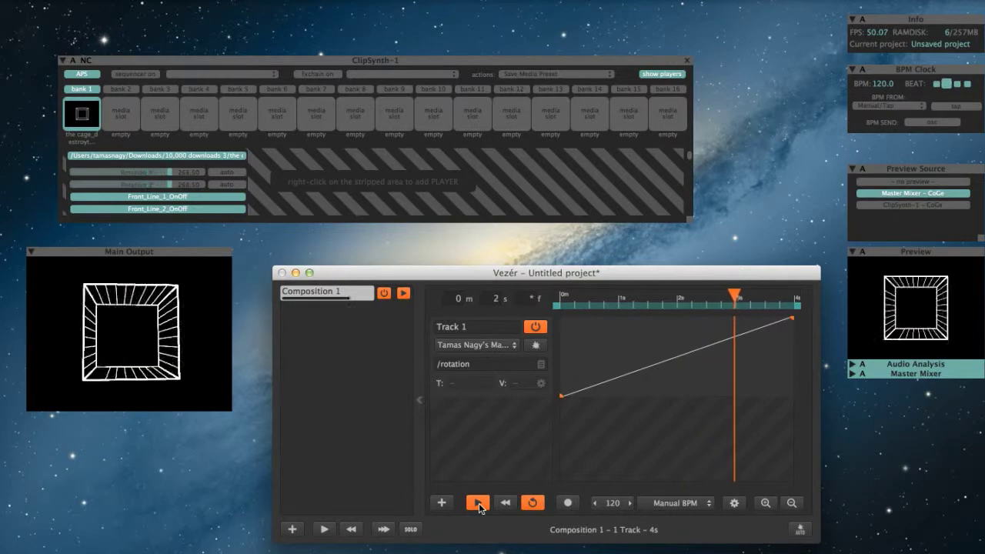
left_click(772, 343)
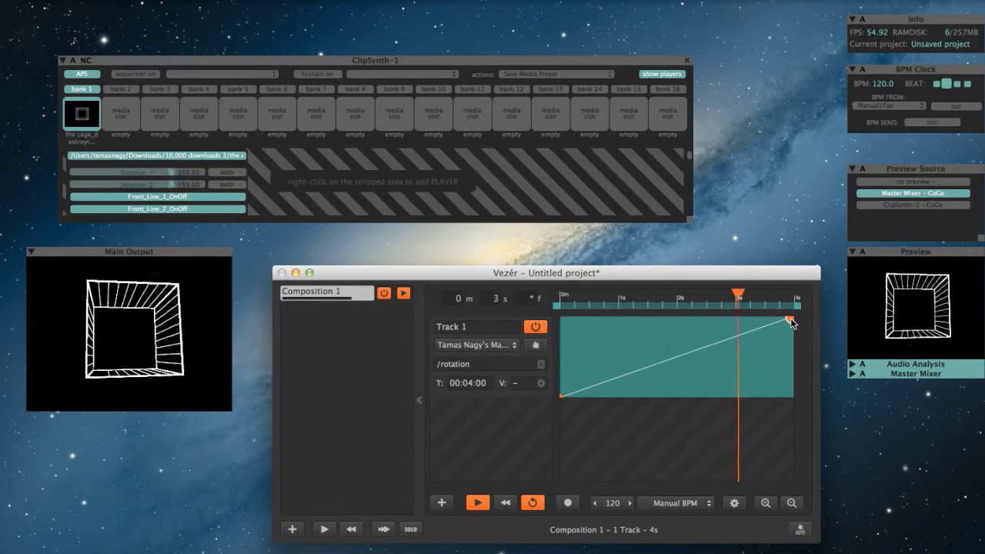
- Set the end keyframe's interpolation to Quartic Ease-In-Out
right_click(789, 320)
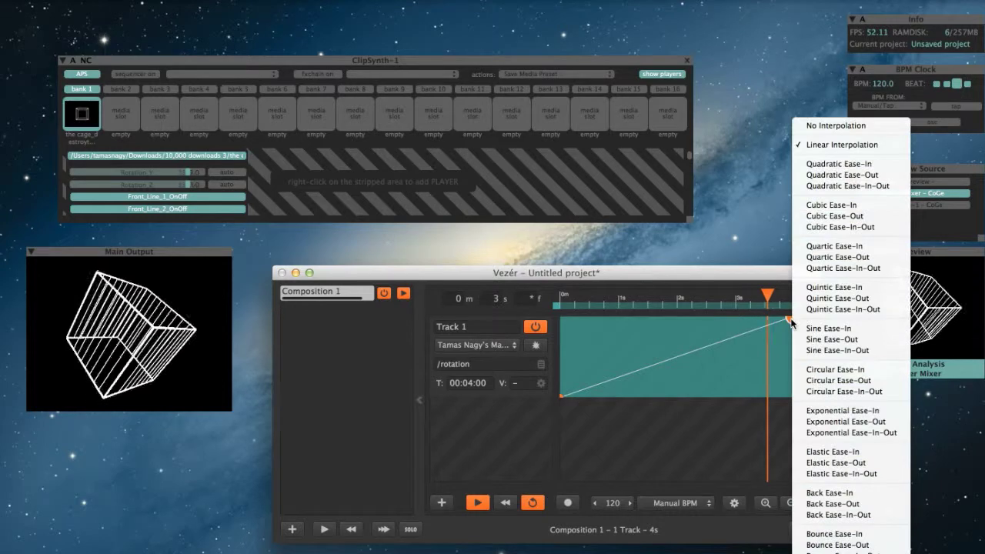
left_click(841, 271)
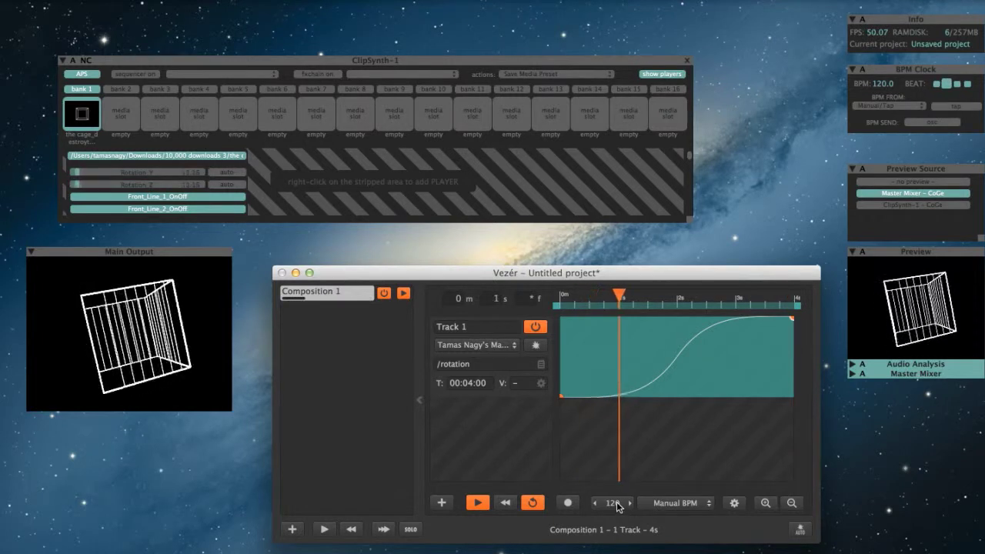
double_click(615, 502)
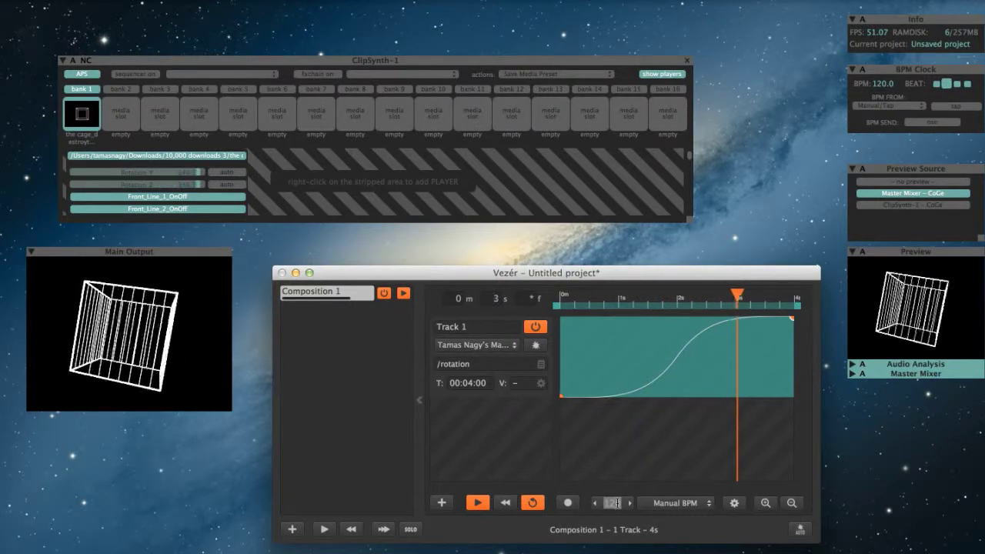
type("30")
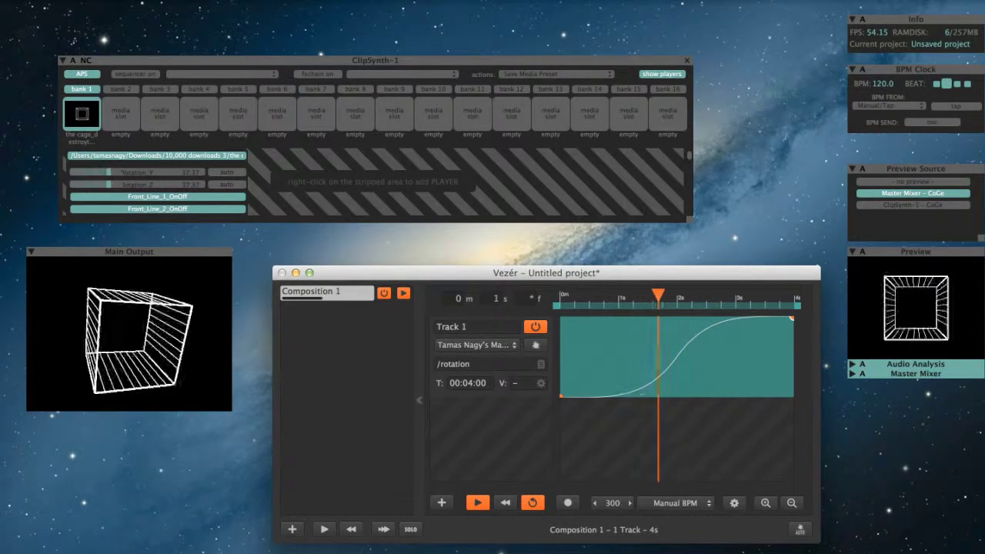
type("0")
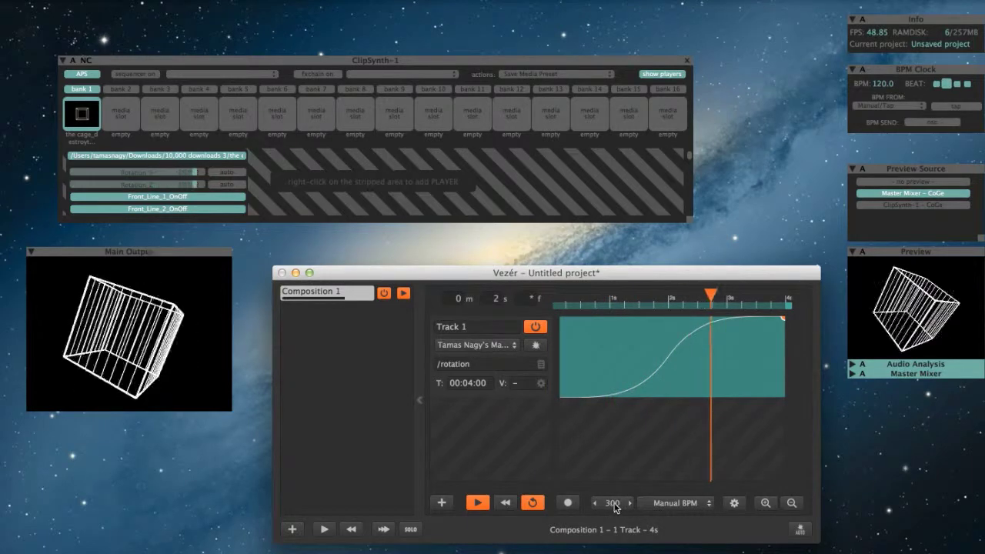
double_click(613, 503)
type("6")
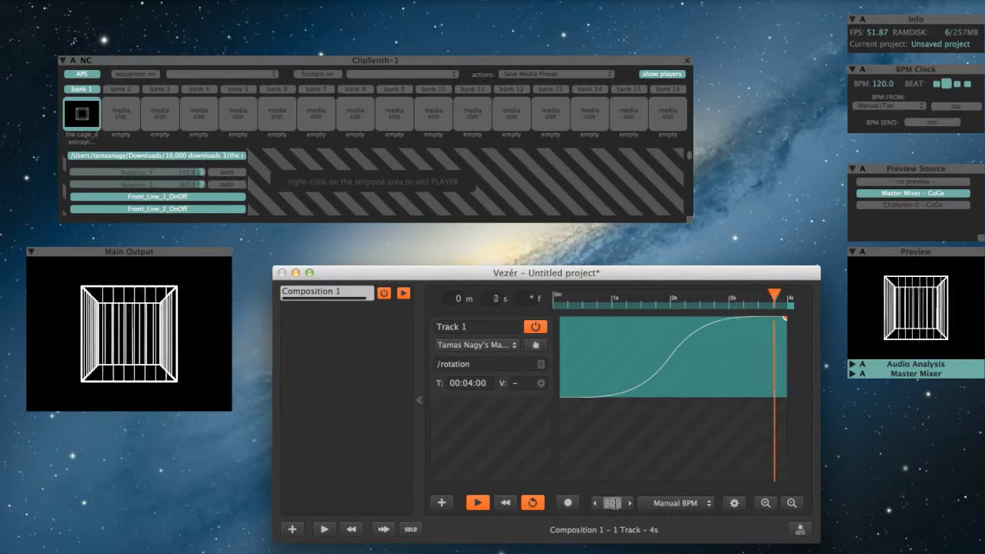
type("0")
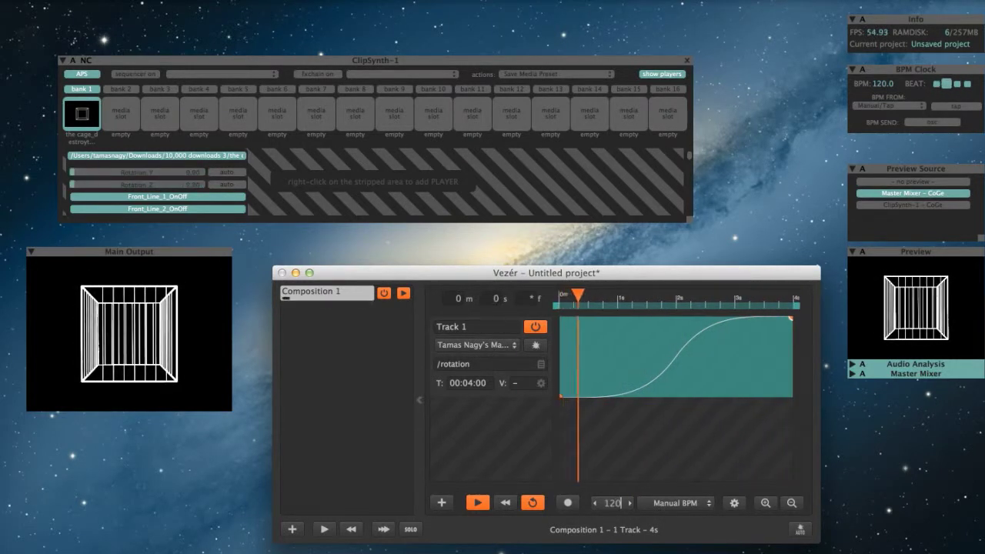
double_click(612, 503)
type("120")
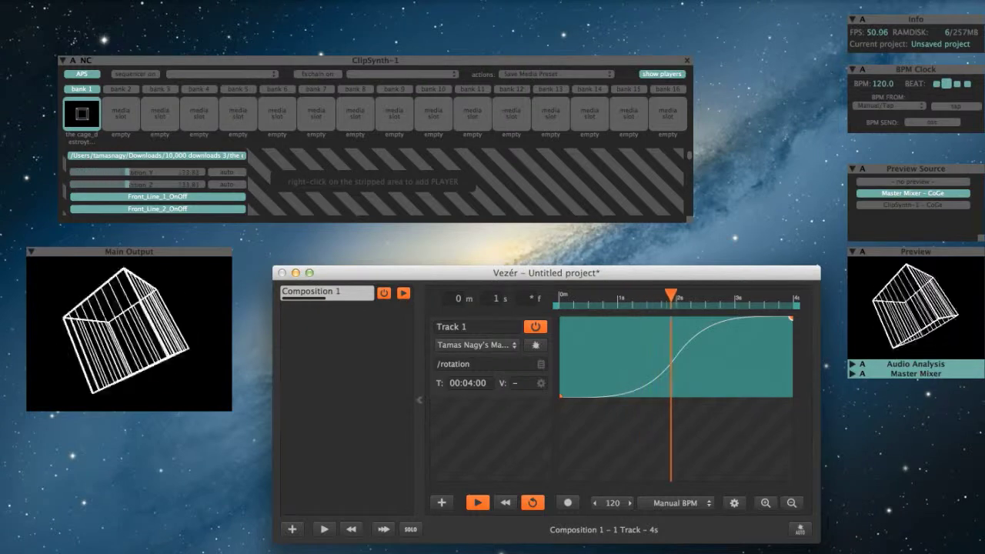